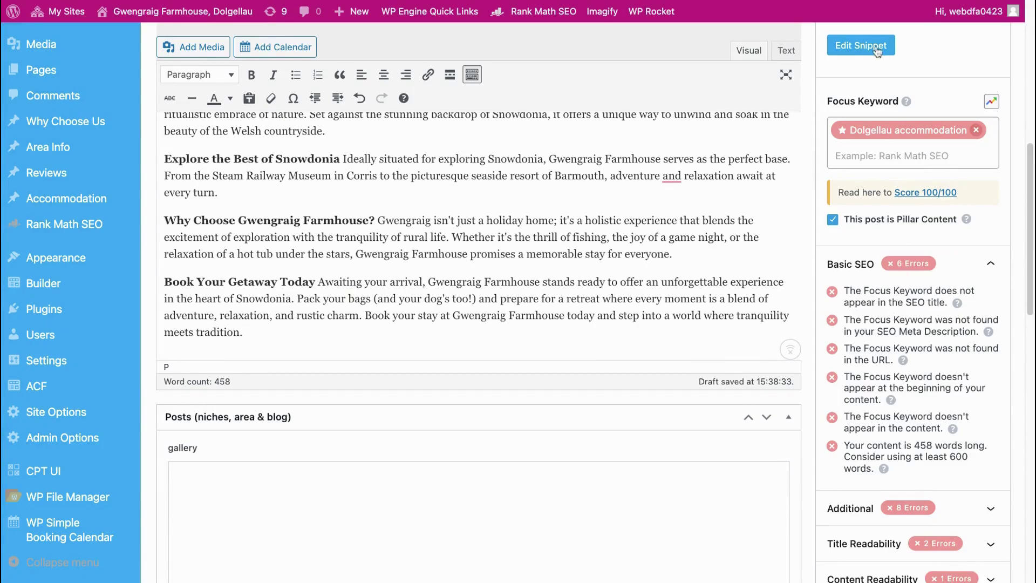
- Open Rank Math's Preview Snippet Editor with Edit Snippet
click(861, 46)
- Replace 'self catering' in the SEO title and 'holiday cottages' in the description with 'accommodation'
click(474, 284)
drag(470, 284, 526, 283)
text(accommodation)
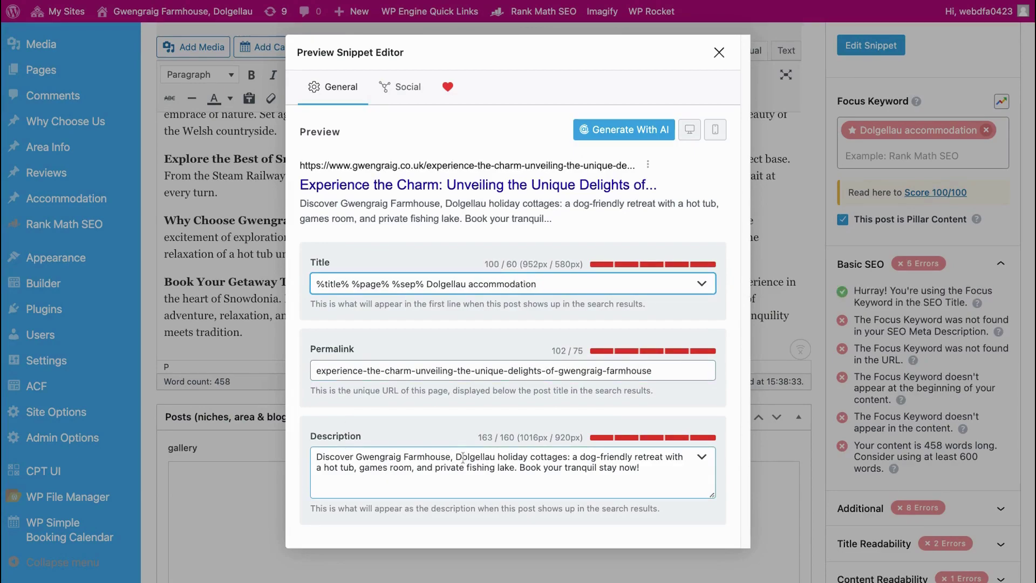
drag(570, 455, 502, 457)
text(acco)
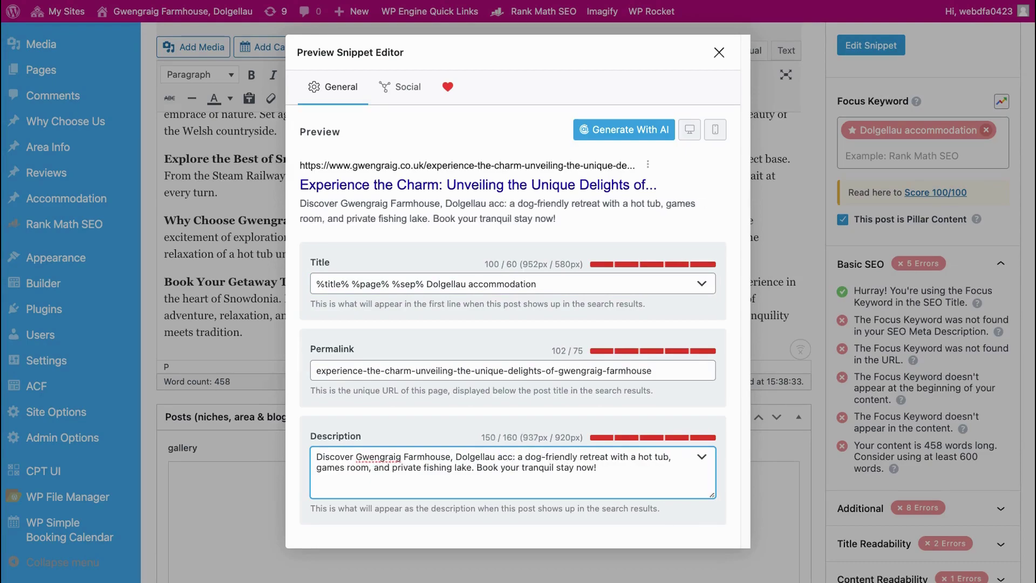
text(modation)
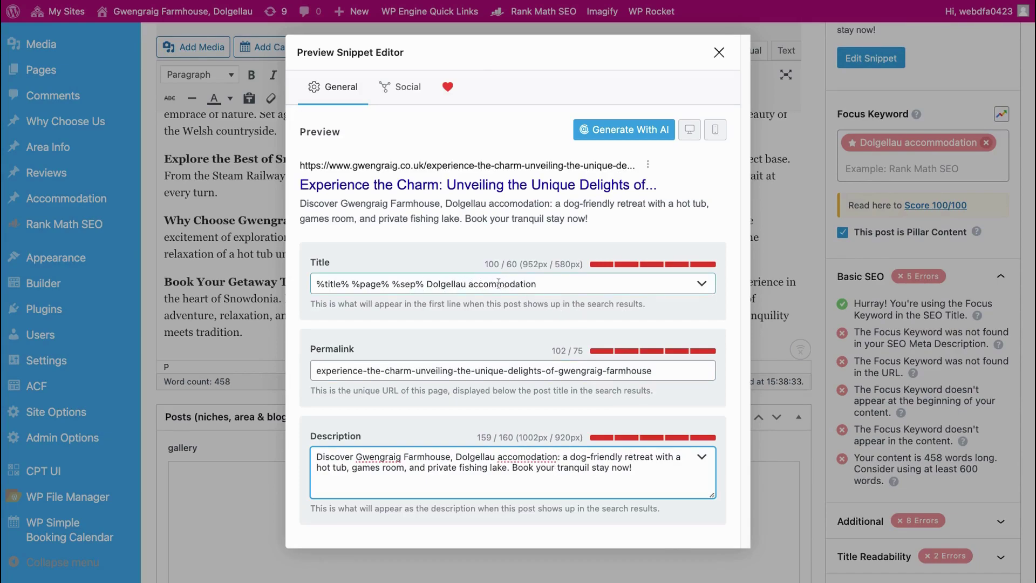
- Delete the %title% %page% %sep% placeholders so the SEO title starts with the keyword
click(426, 284)
key(shift+Home)
key(BackSpace)
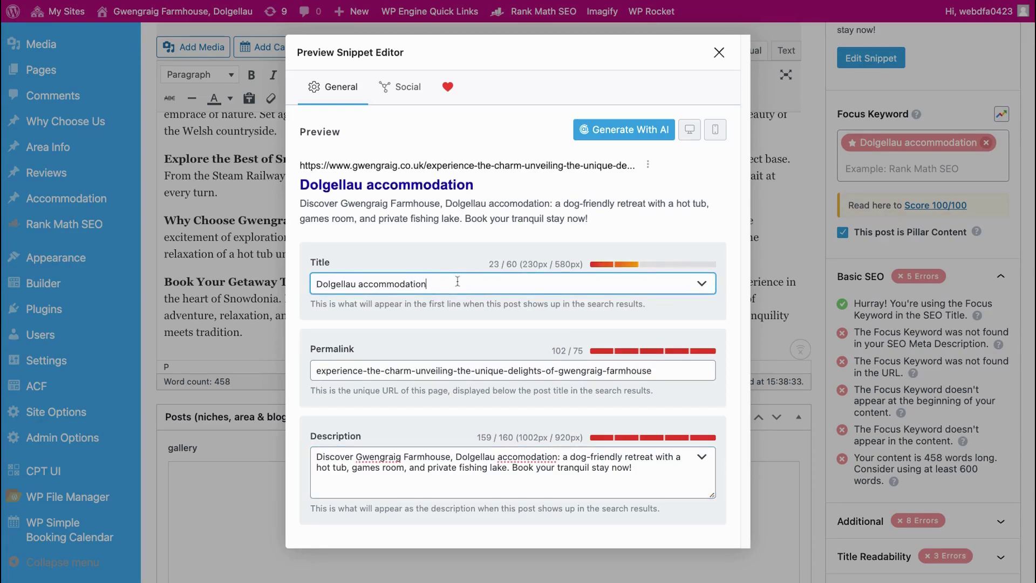
text( - Gweng)
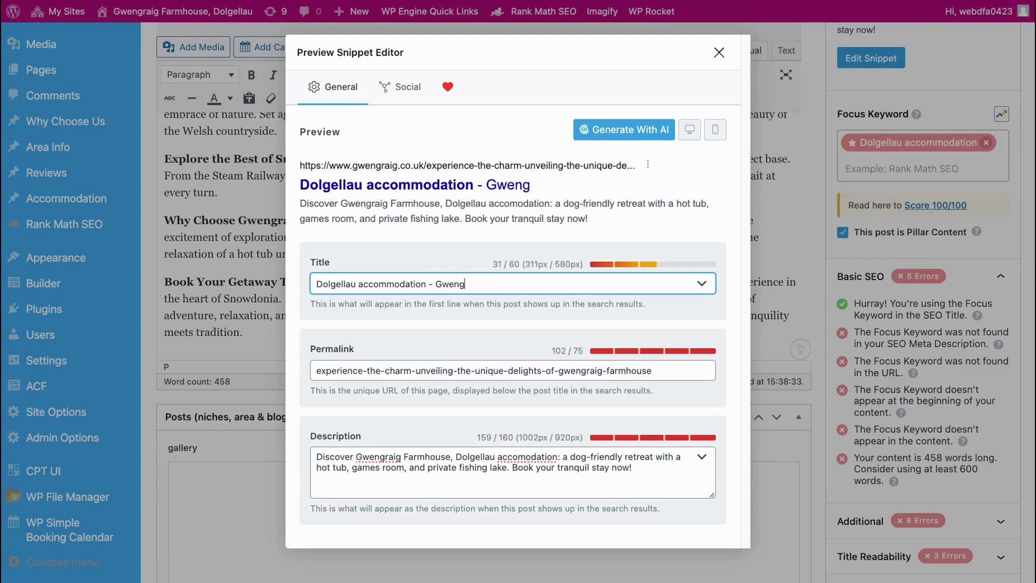
text(raig Farmhouse, )
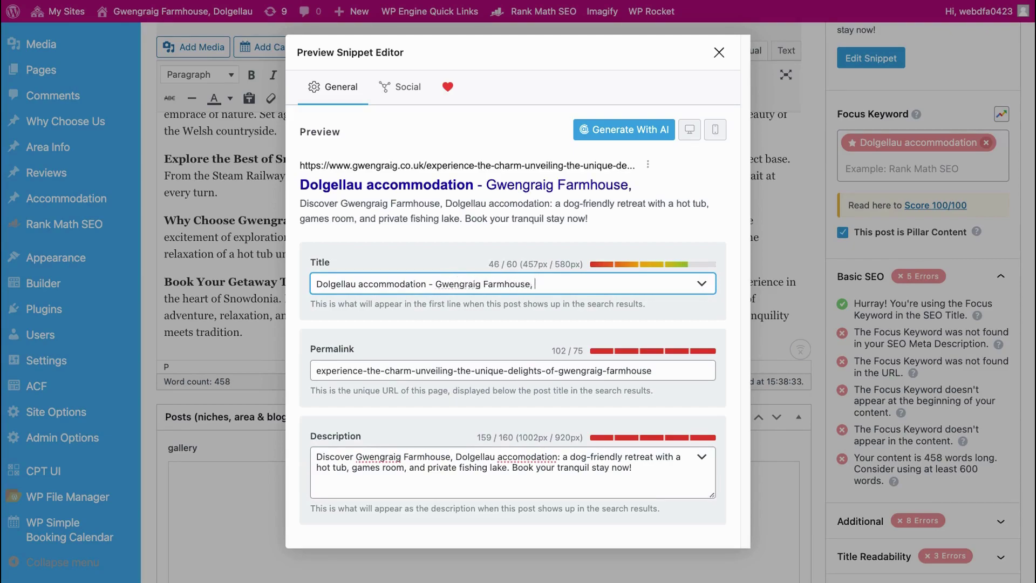
text(Snowdonia)
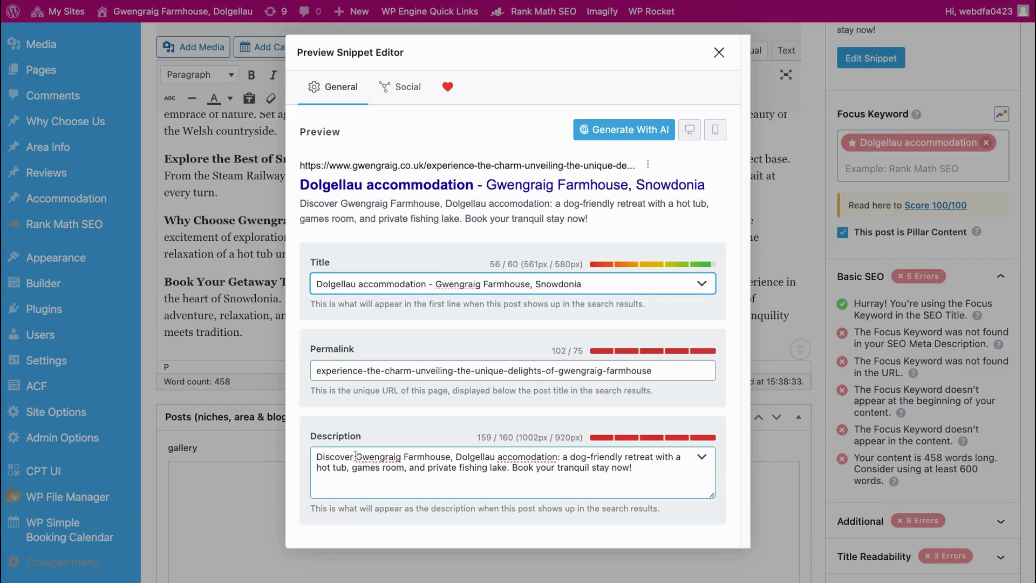
- Correct 'accomodation' and trim the description to end '…private fishing lake. Book now!'
click(519, 455)
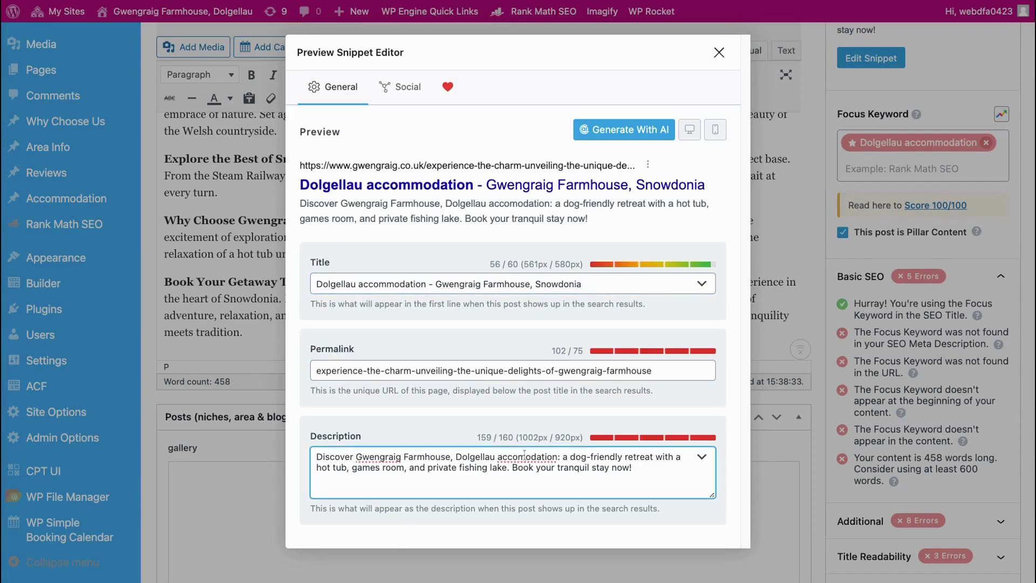
text(m)
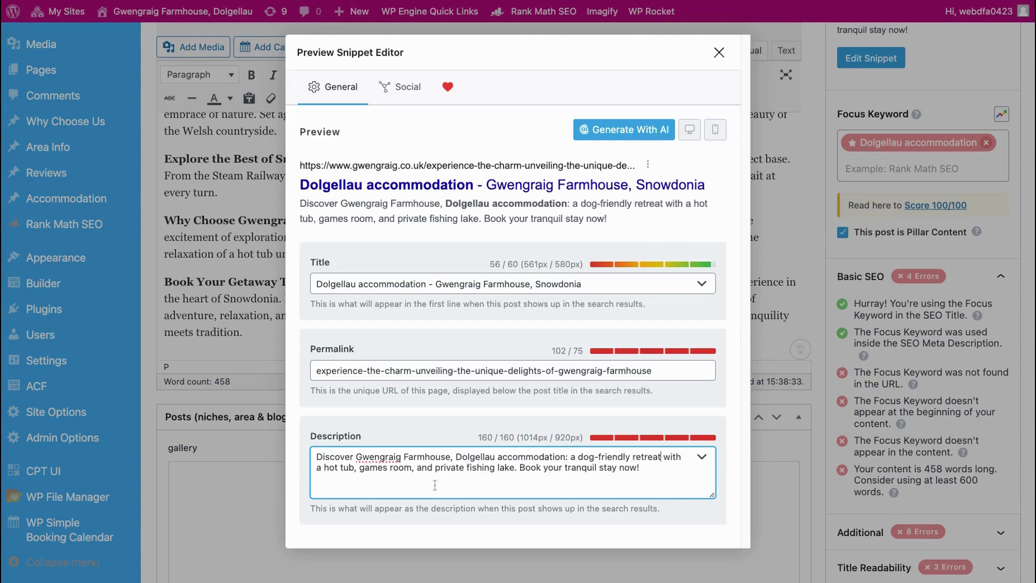
click(434, 468)
key(BackSpace)
key(BackSpace)
key(BackSpace)
text(+)
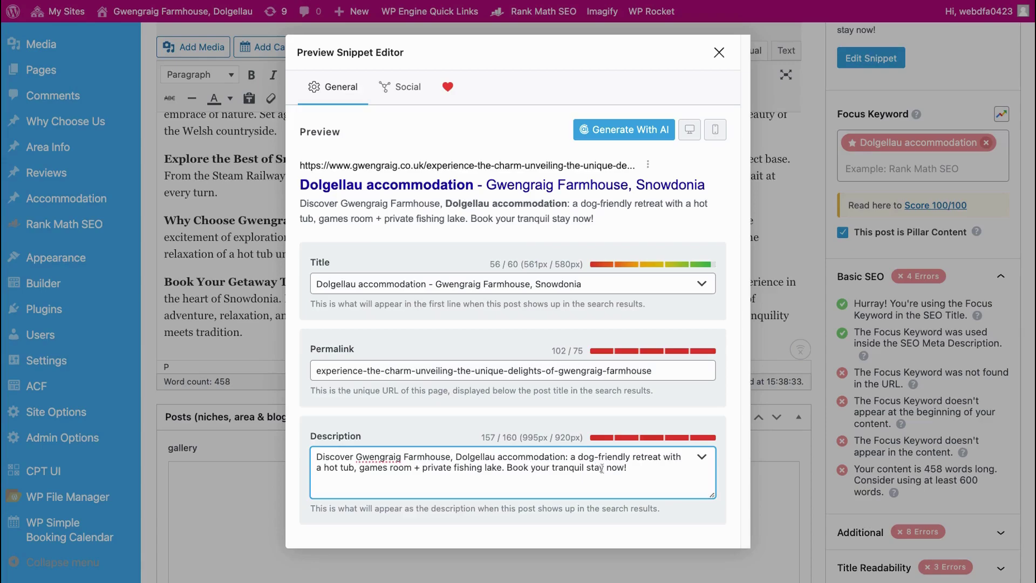
drag(532, 468, 606, 468)
key(BackSpace)
key(Delete)
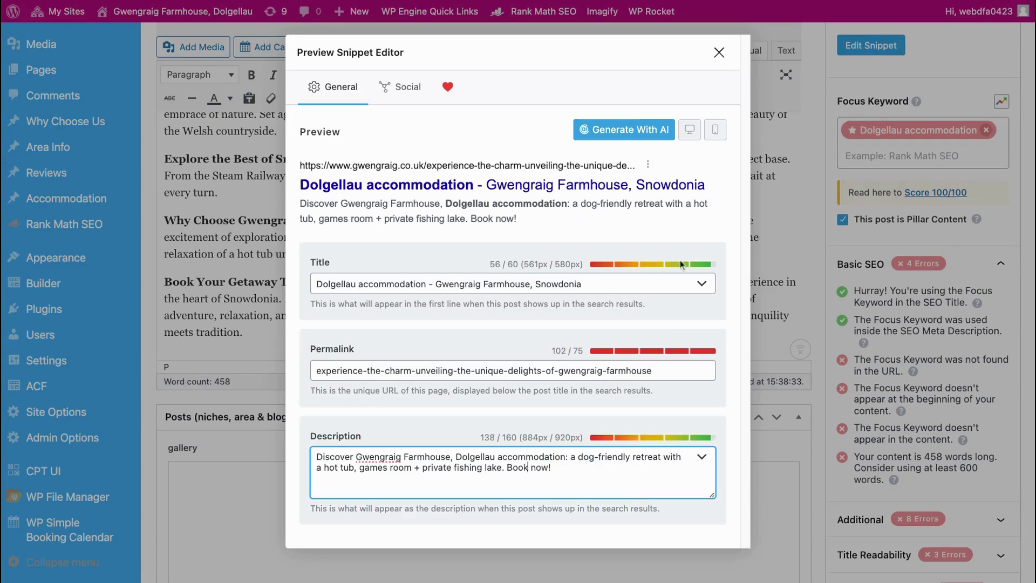
click(720, 54)
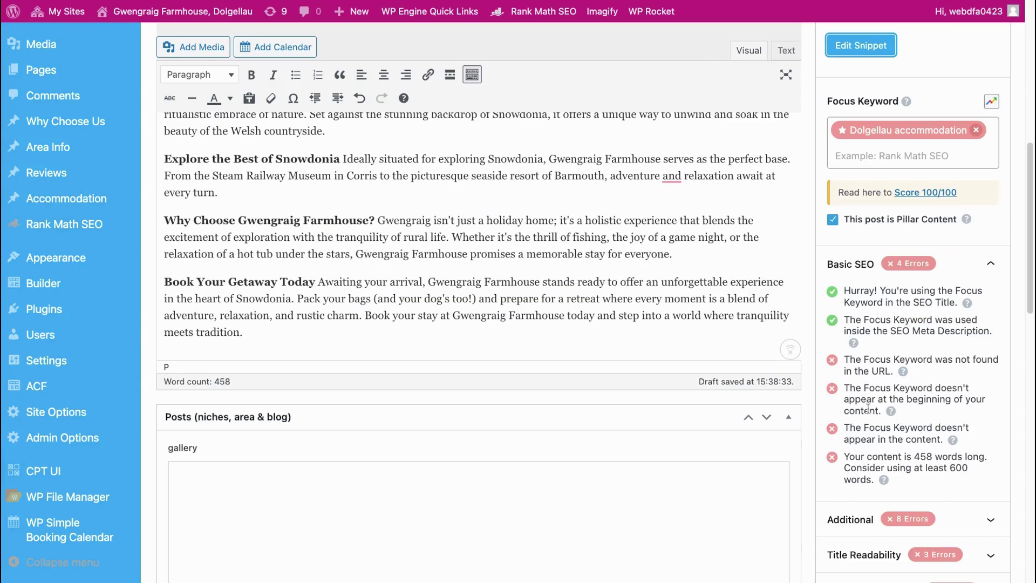
scroll(426, 245, up, 10)
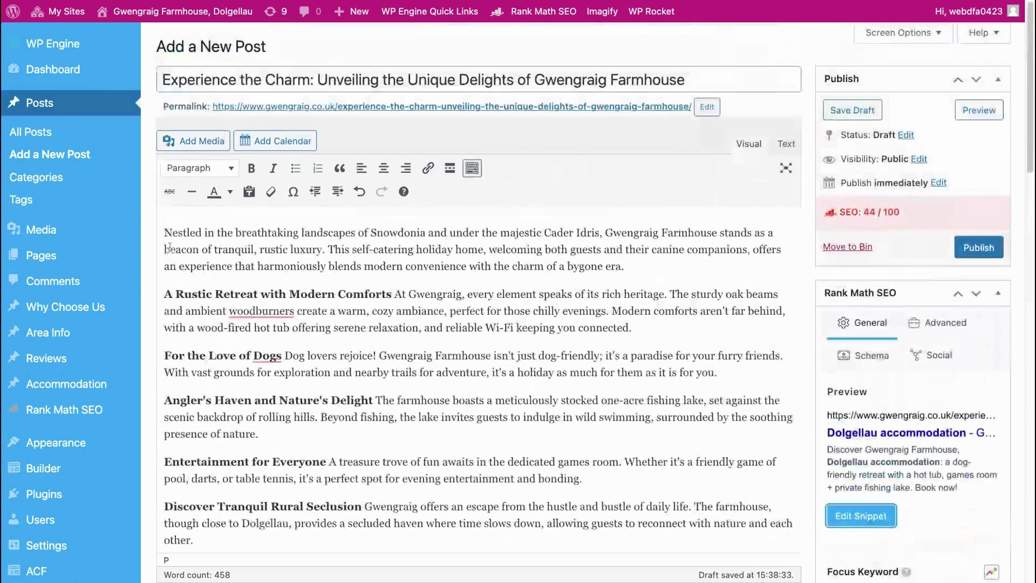
- Add 'Dolgellau accommodation' after Farmhouse in the opening paragraph, and in the dogs and entertainment paragraphs
click(715, 233)
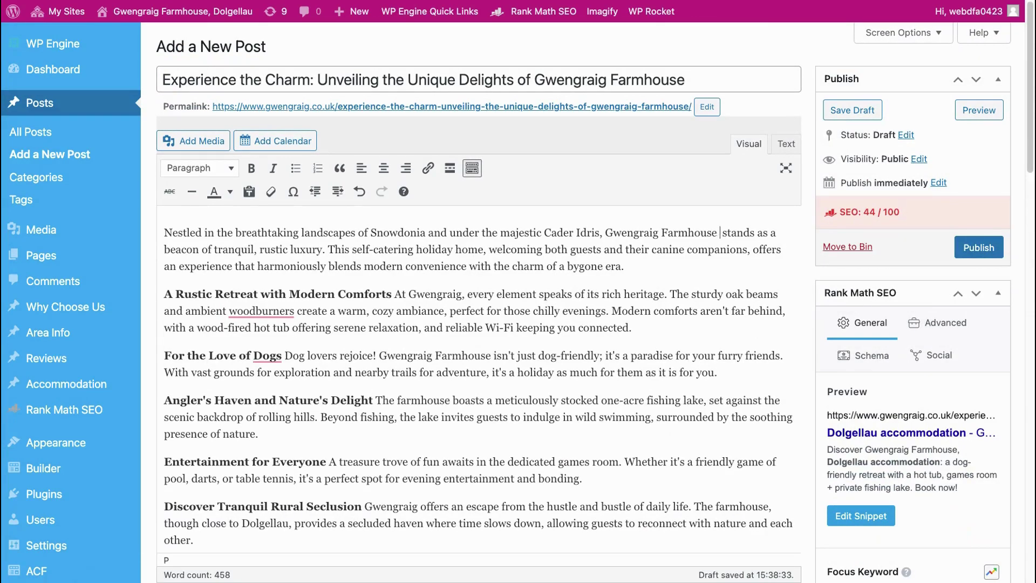
text(is)
text( Dolgellau acc)
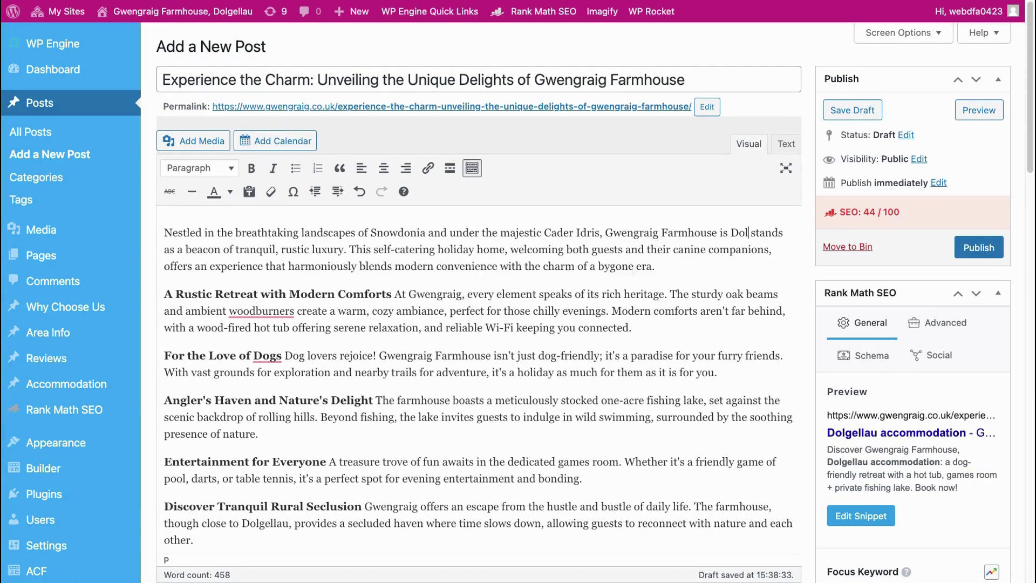
text(ommodaton that)
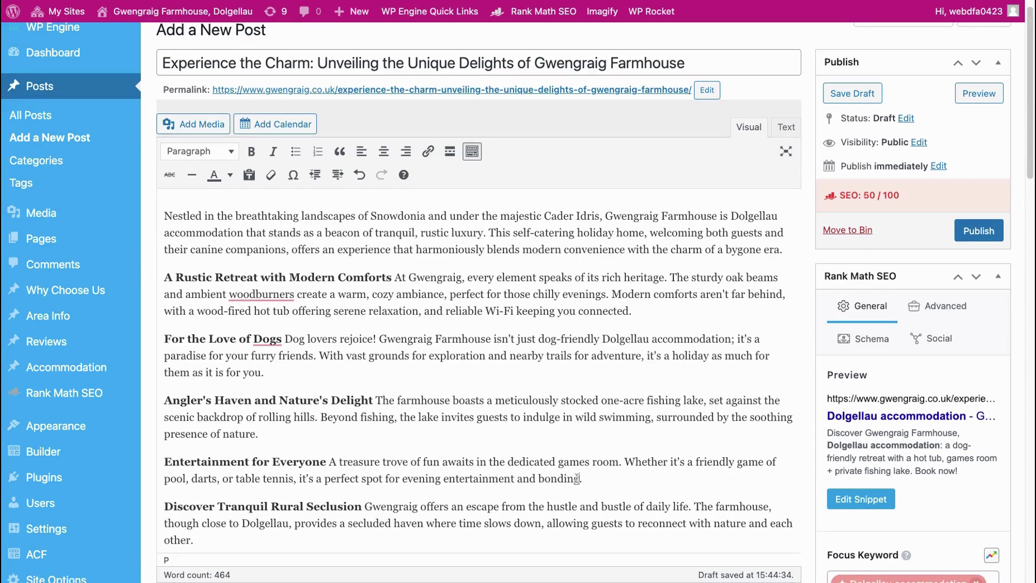
text(at this Dolgellau accommodation)
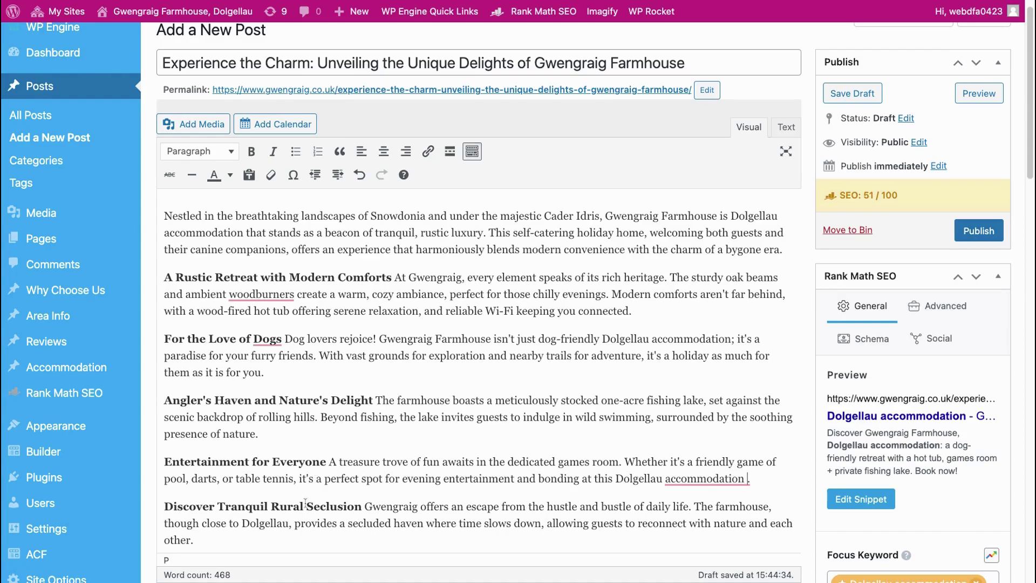
scroll(486, 365, down, 5)
scroll(486, 365, down, 5)
scroll(486, 364, down, 5)
scroll(728, 405, down, 3)
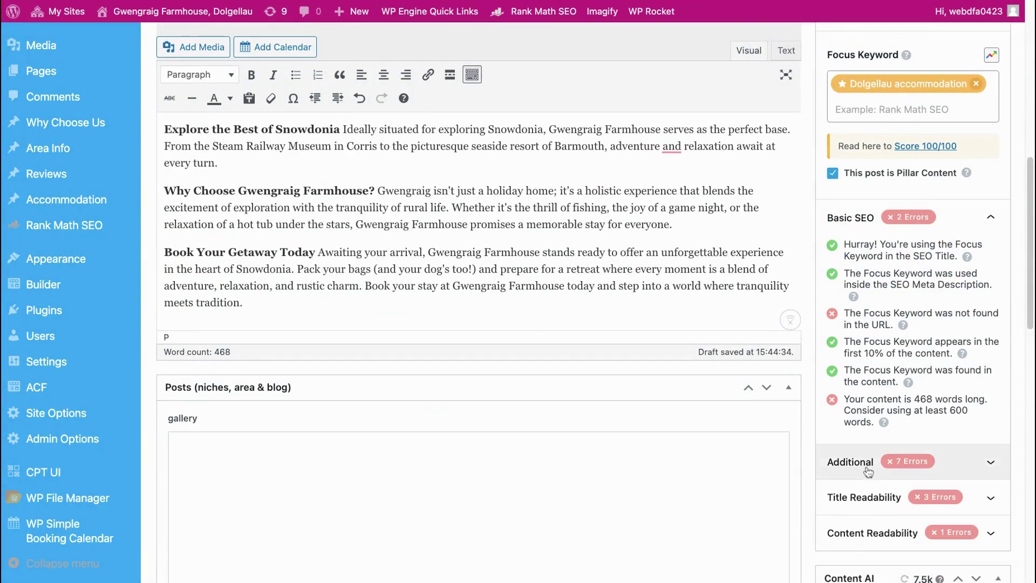
- Replace 'Indulge in the' in the hot tub heading with 'Dolgellau accommodation'
click(851, 462)
scroll(869, 471, down, 3)
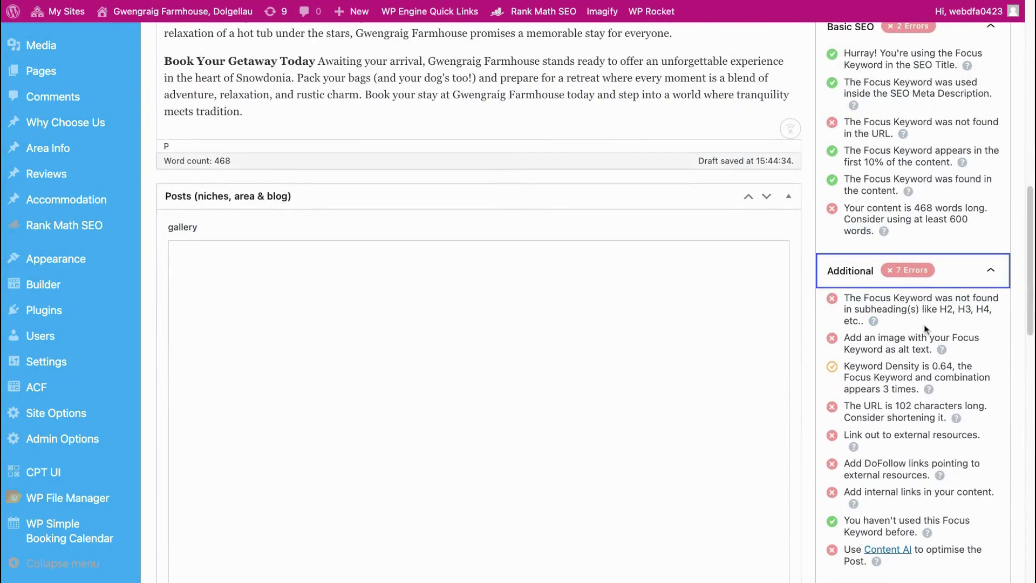
scroll(441, 156, up, 5)
scroll(442, 157, up, 3)
scroll(441, 157, up, 1)
scroll(215, 320, up, 3)
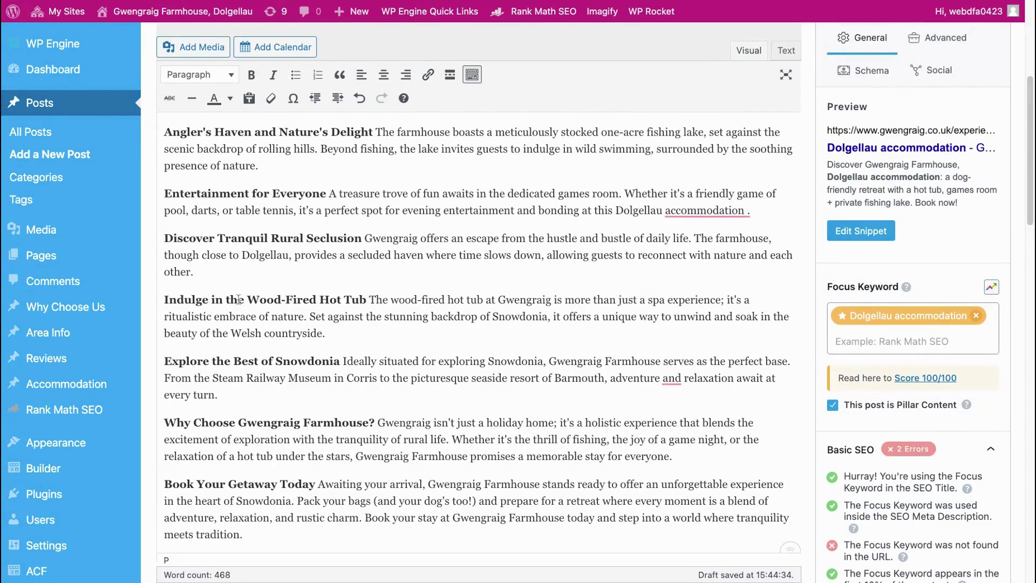
drag(248, 300, 164, 300)
text(Dolgellau accommodation)
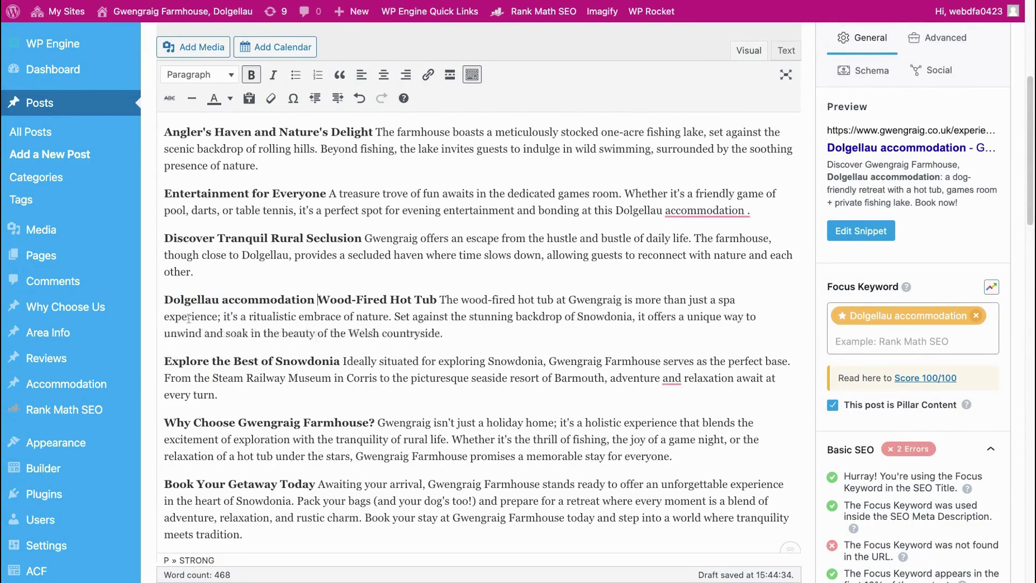
text(with)
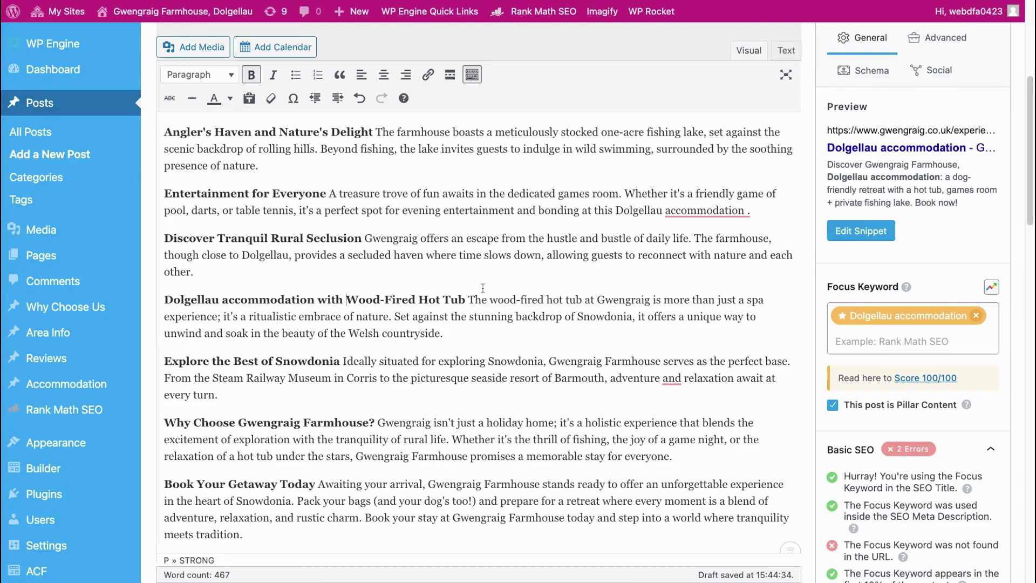
- Split the hot tub heading onto its own line as a Heading 3
click(470, 301)
key(Return)
click(278, 290)
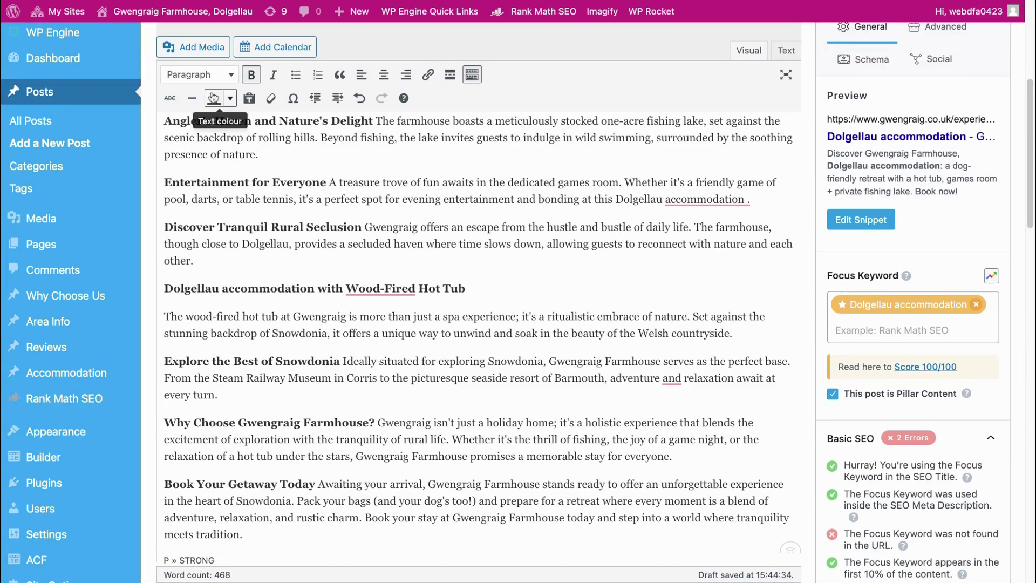
click(200, 75)
click(211, 177)
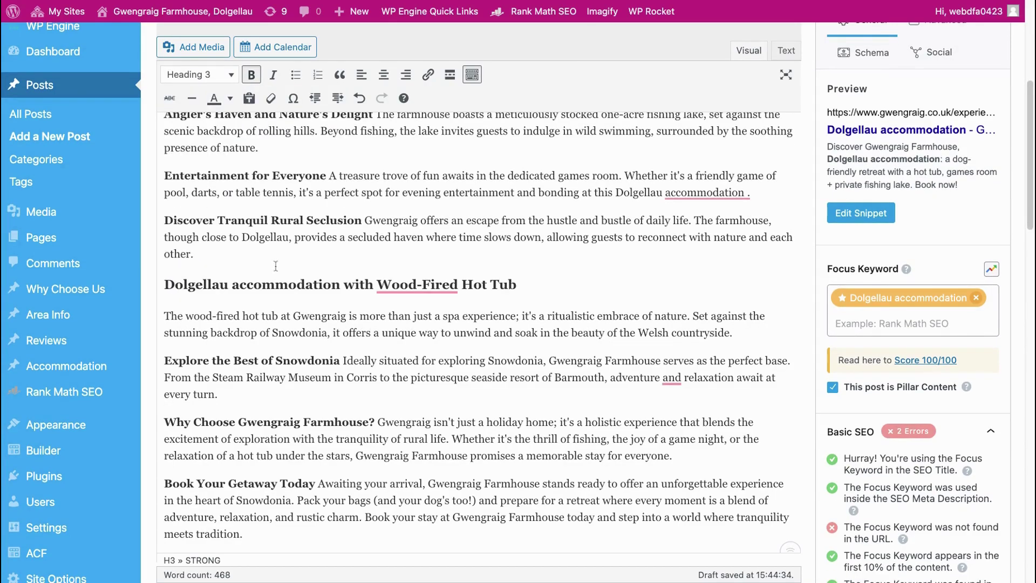
scroll(519, 324, down, 5)
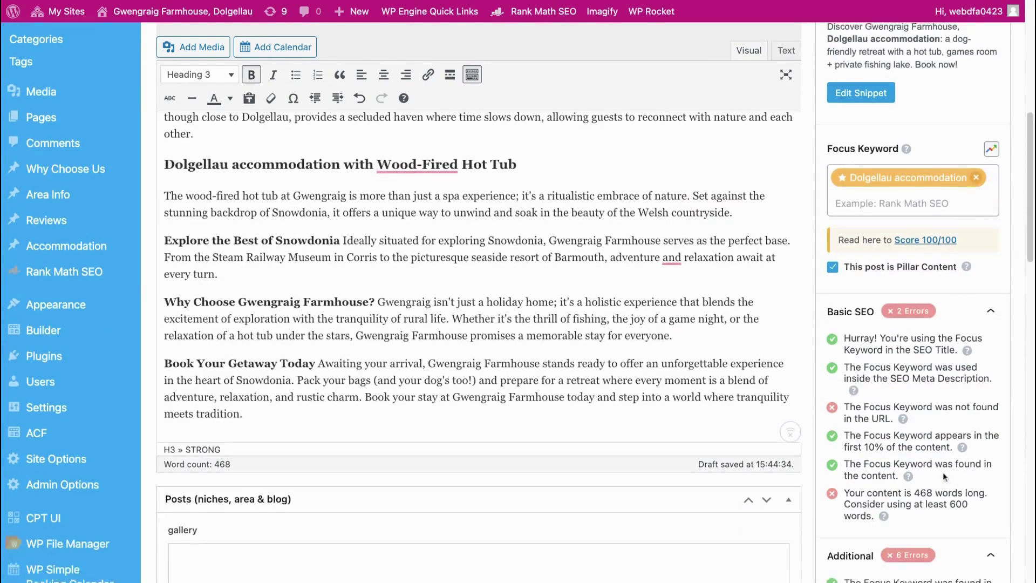
scroll(729, 324, down, 8)
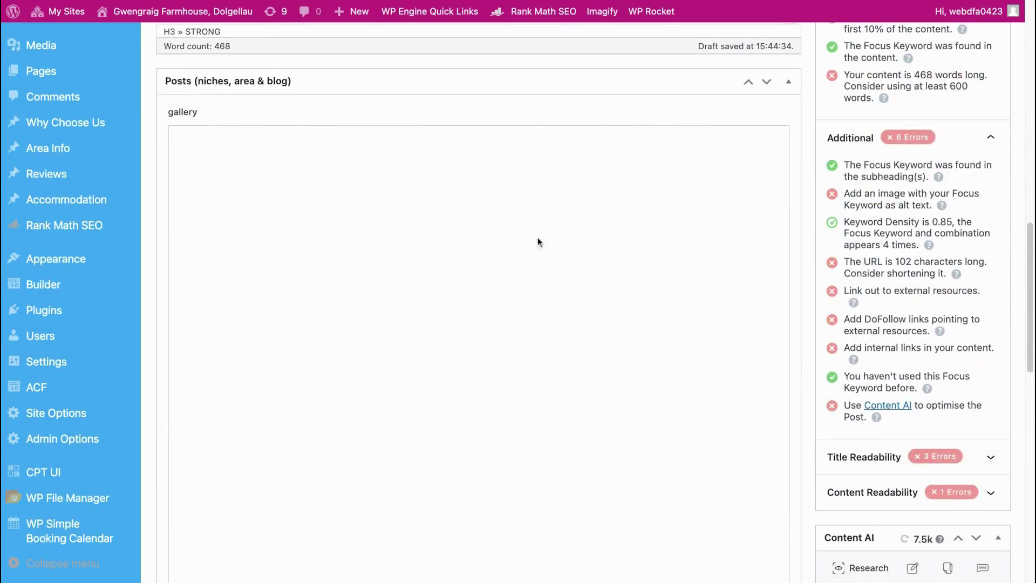
scroll(540, 243, up, 6)
scroll(446, 283, up, 5)
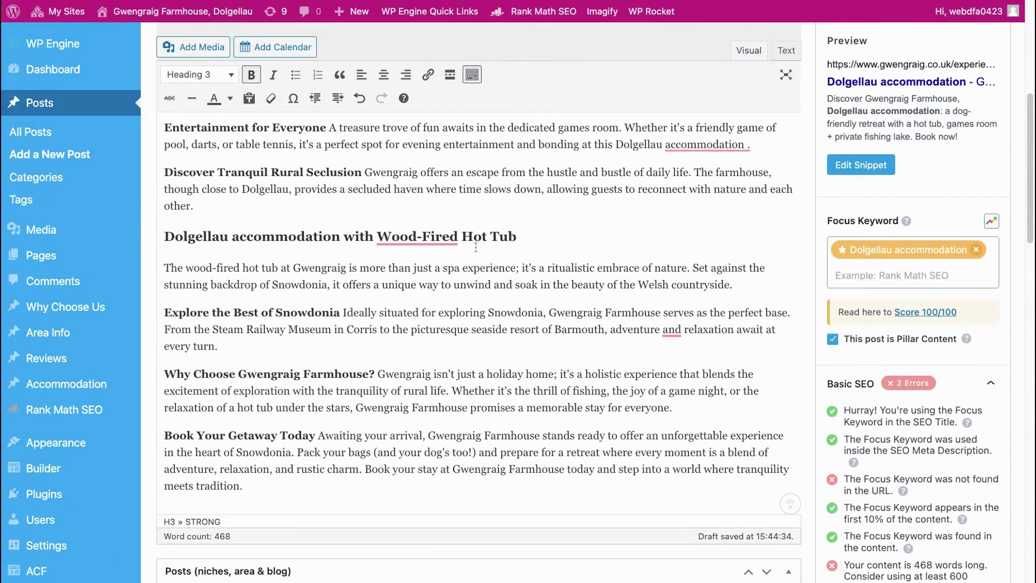
- Link 'Wood-Fired Hot Tub' in the H3 to the site's Wood-Fired Hot Tub page, found by searching 'hot'
drag(521, 236, 378, 235)
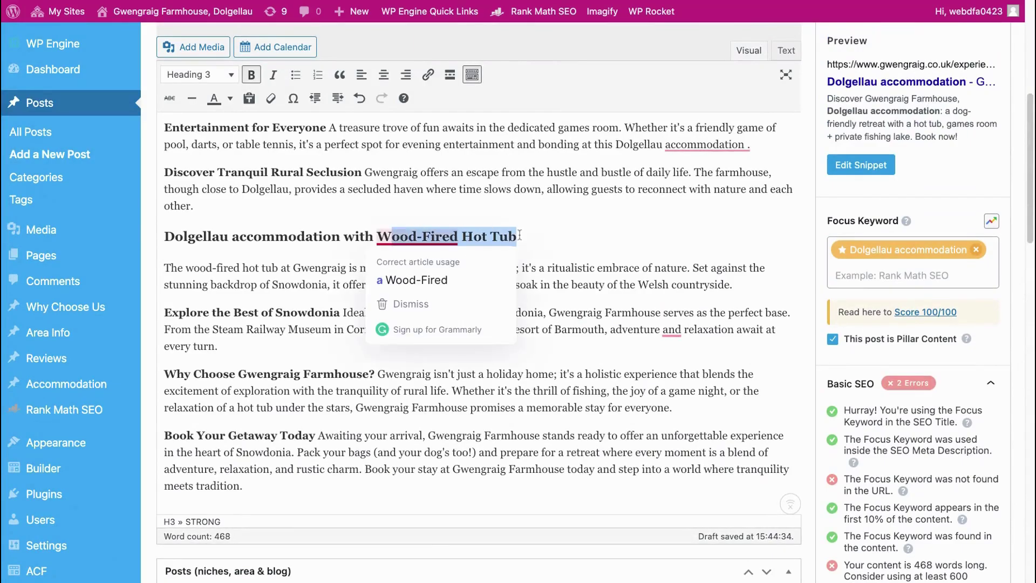
click(429, 75)
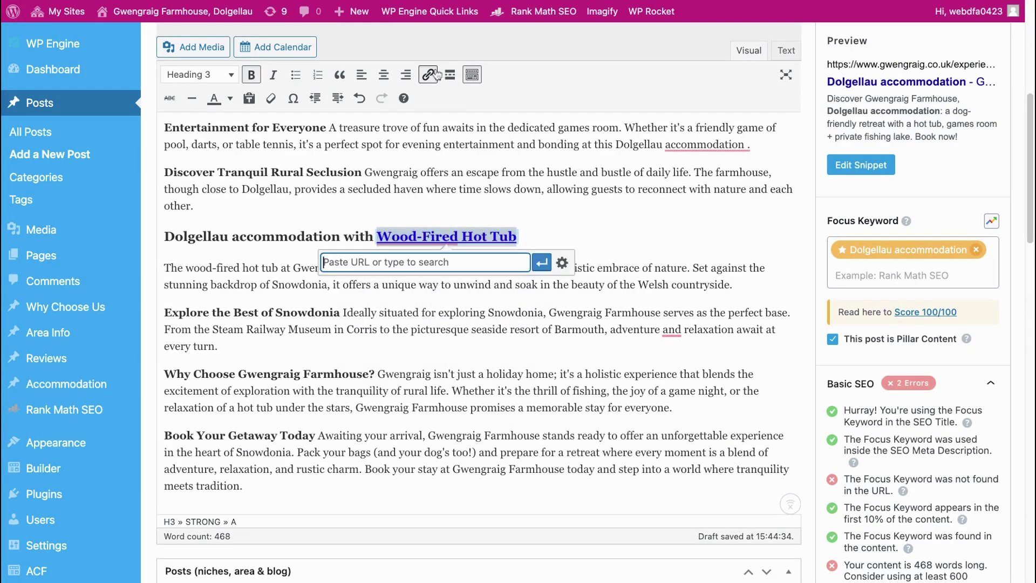
click(563, 264)
click(493, 357)
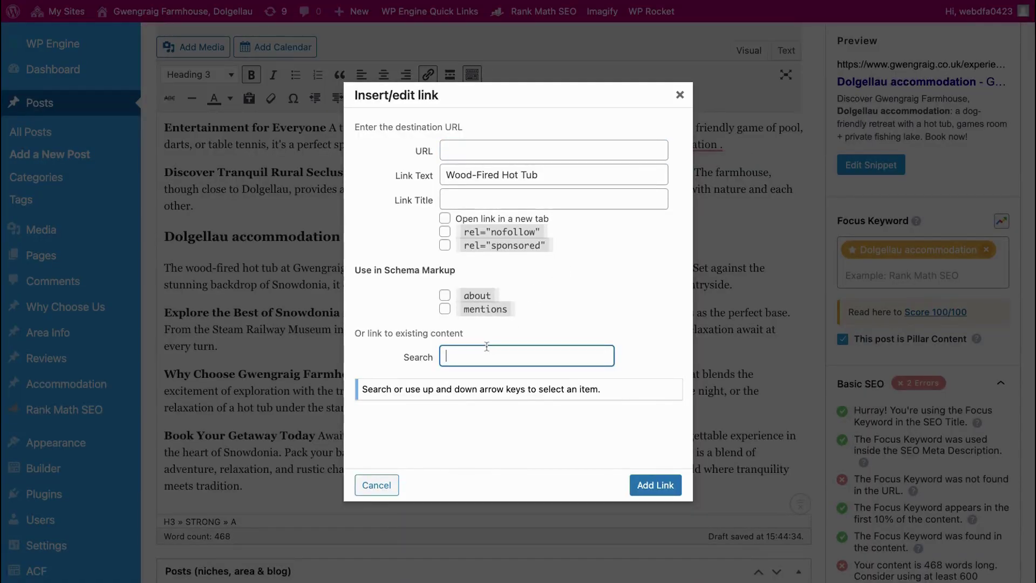
text(hot)
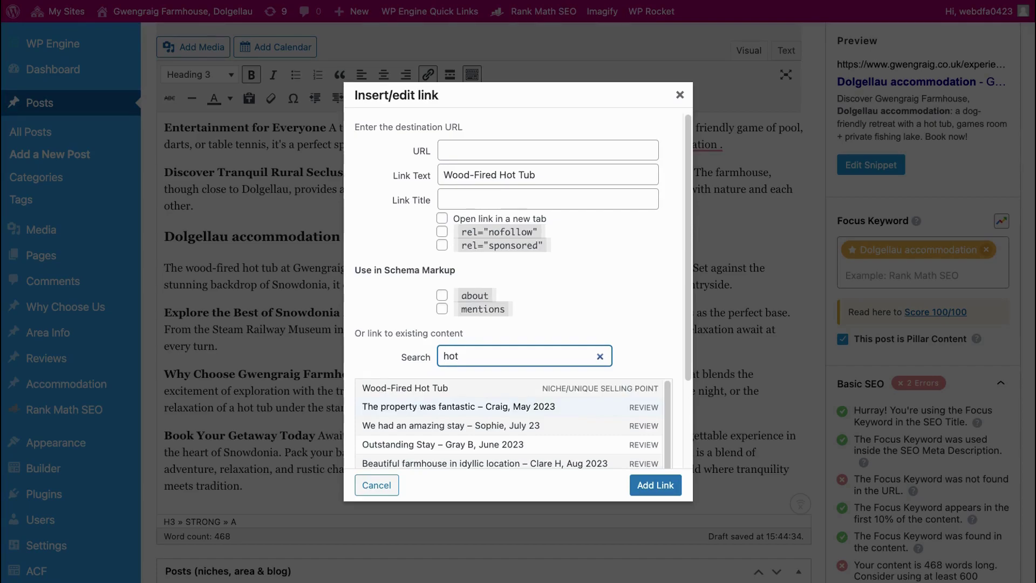
click(404, 388)
click(655, 485)
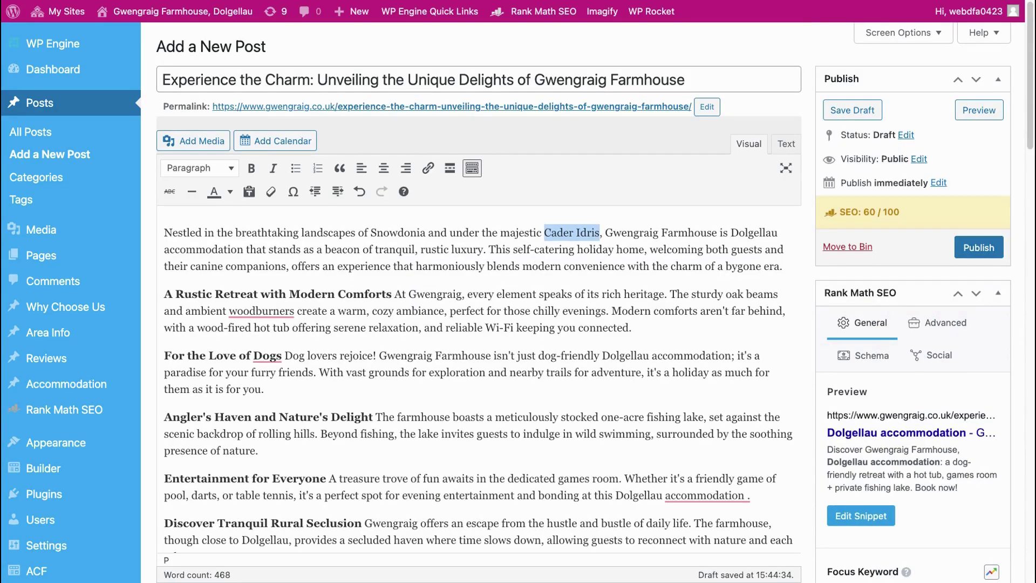
- Link 'Cader Idris' to the pasted visitwales.com URL, opening in a new tab
click(427, 167)
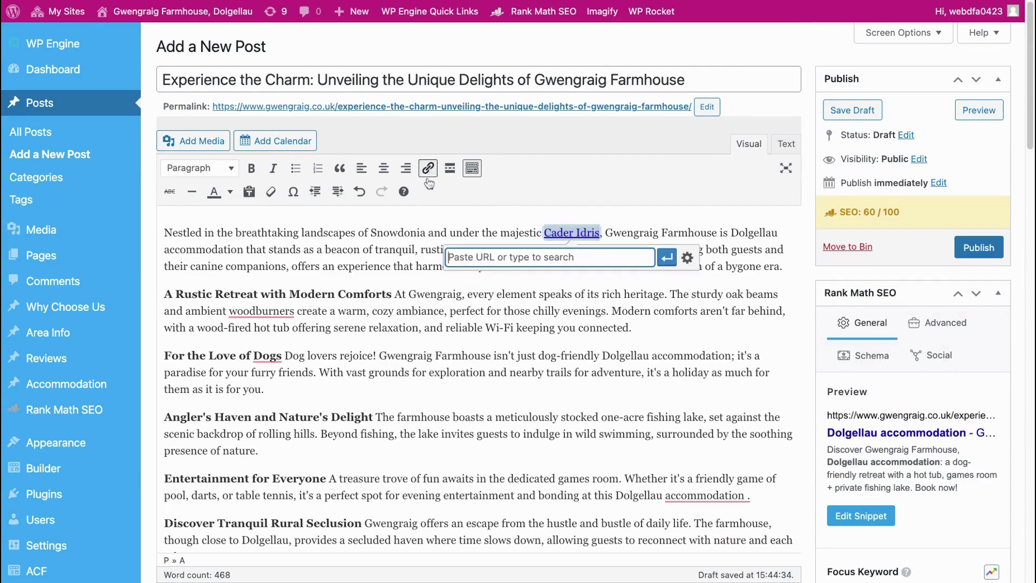
key(ctrl+v)
click(687, 257)
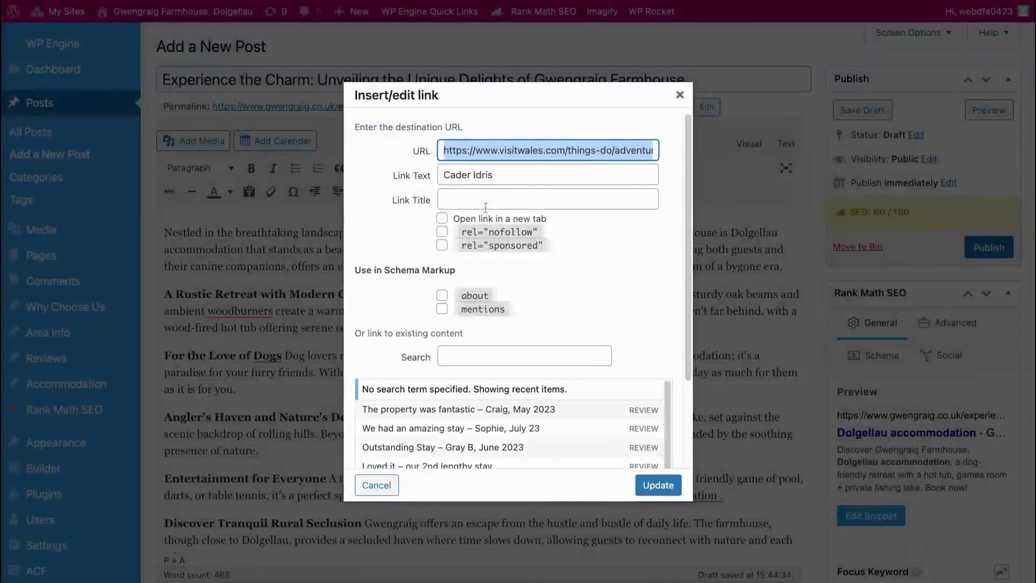
click(442, 219)
click(658, 484)
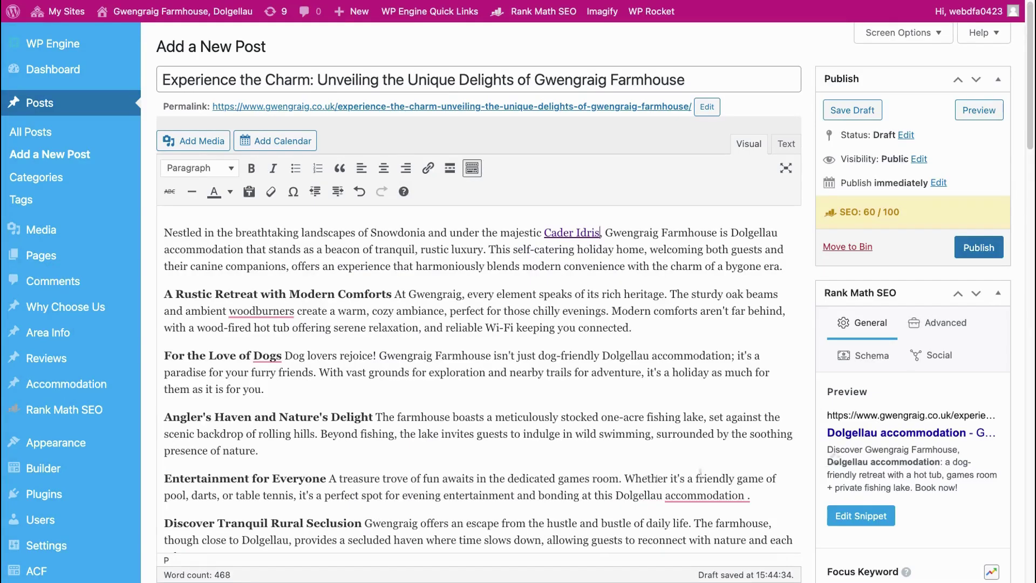
scroll(826, 458, down, 4)
scroll(826, 459, down, 4)
scroll(826, 458, down, 4)
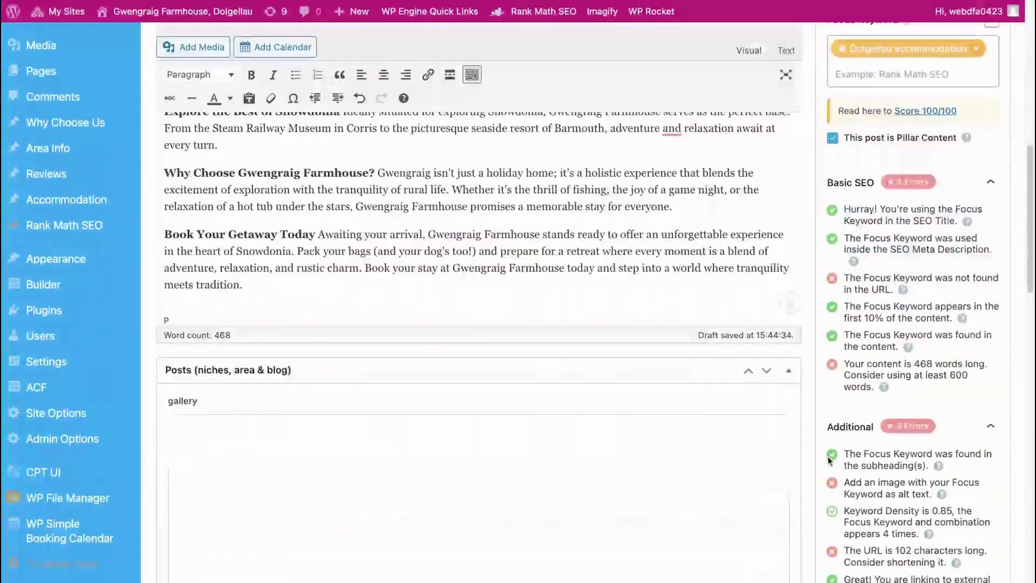
scroll(826, 459, down, 2)
scroll(825, 458, down, 3)
scroll(826, 459, down, 3)
scroll(826, 458, down, 3)
scroll(870, 461, down, 1)
scroll(870, 461, down, 1)
- Expand Rank Math's Title Readability checks to review them
click(865, 417)
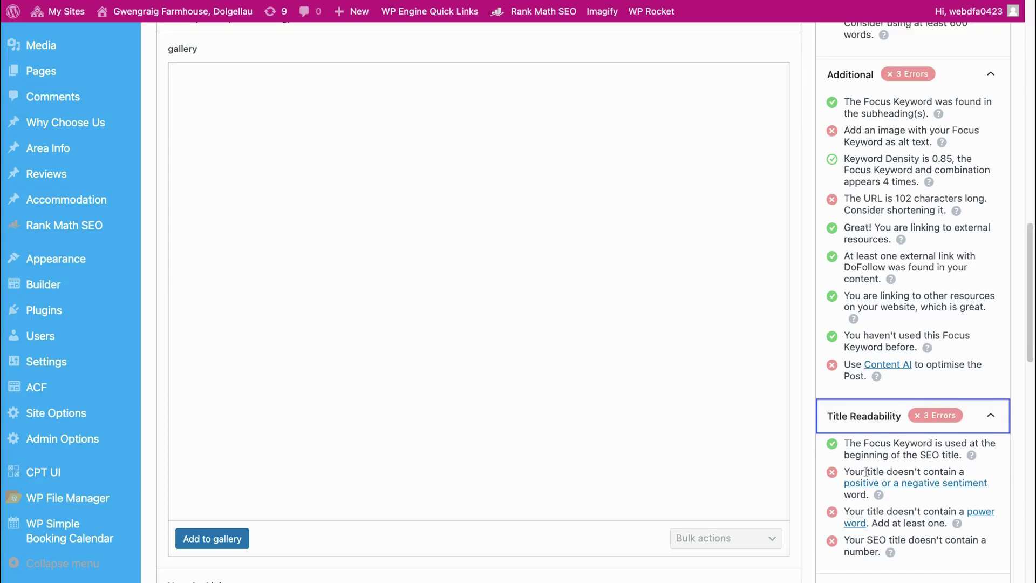
scroll(817, 453, up, 3)
scroll(788, 390, up, 8)
scroll(807, 261, up, 3)
- Prefix the SEO title with 'Discover our stunning ' and replace '- Gwengraig Farmhouse, ' with 'in '
click(861, 138)
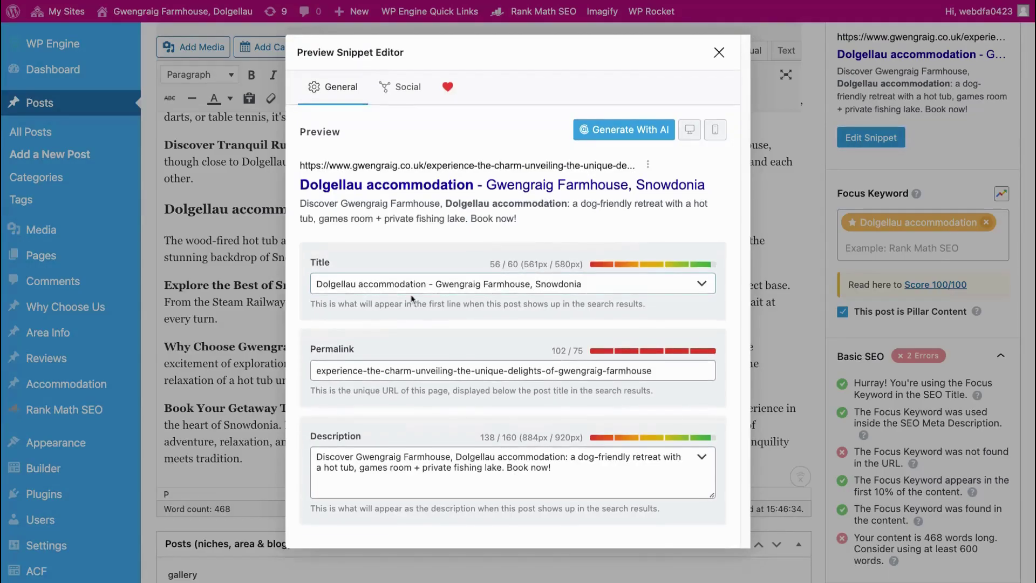
click(317, 282)
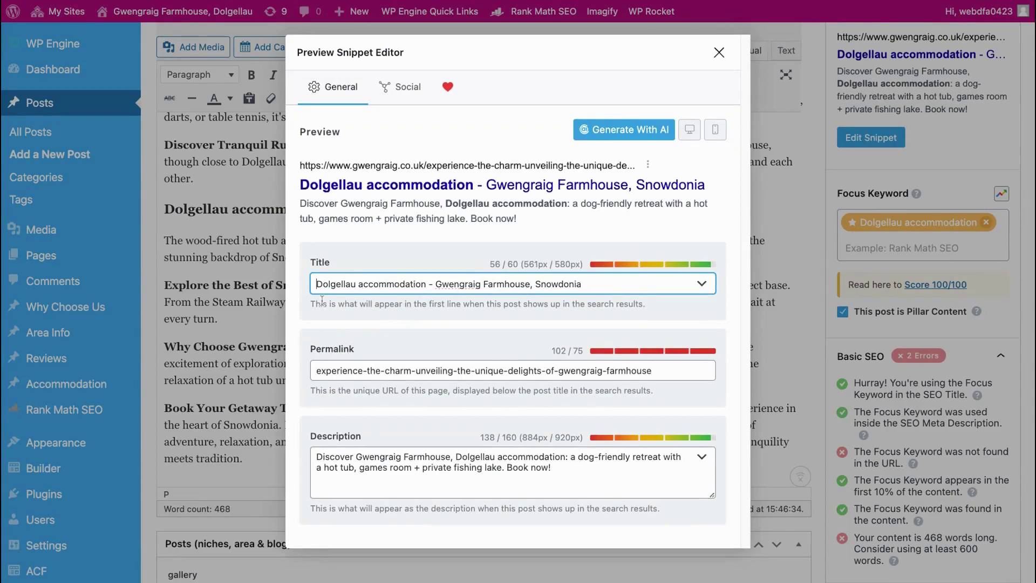
text(Discover our )
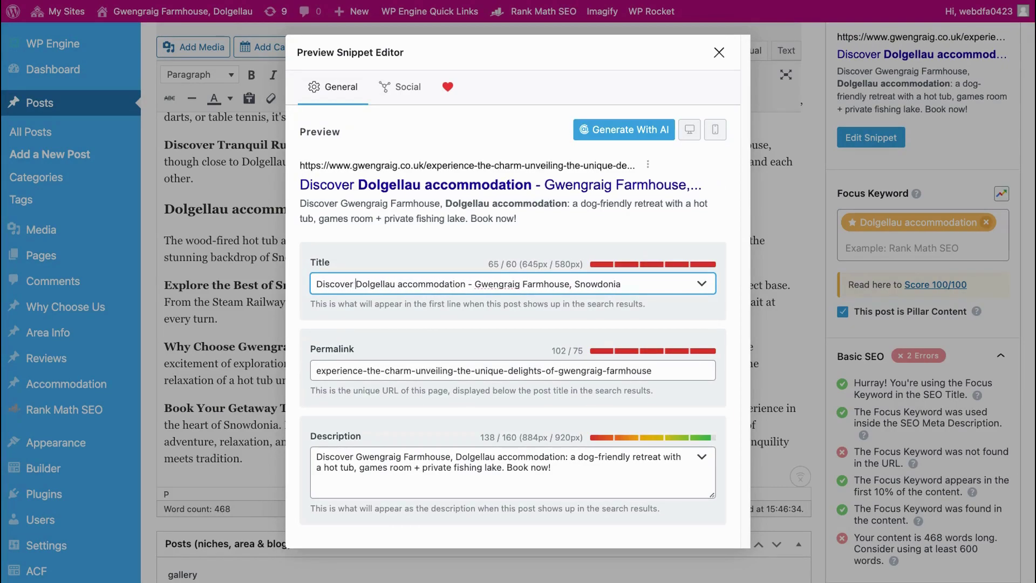
text(stunning)
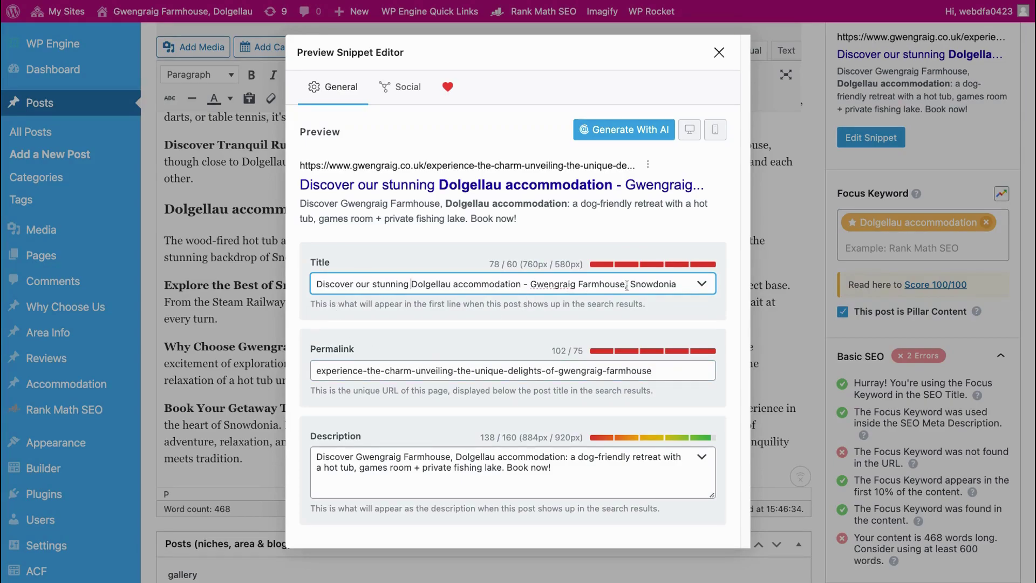
key(shift+Left)
key(shift+Left)
key(shift+Left)
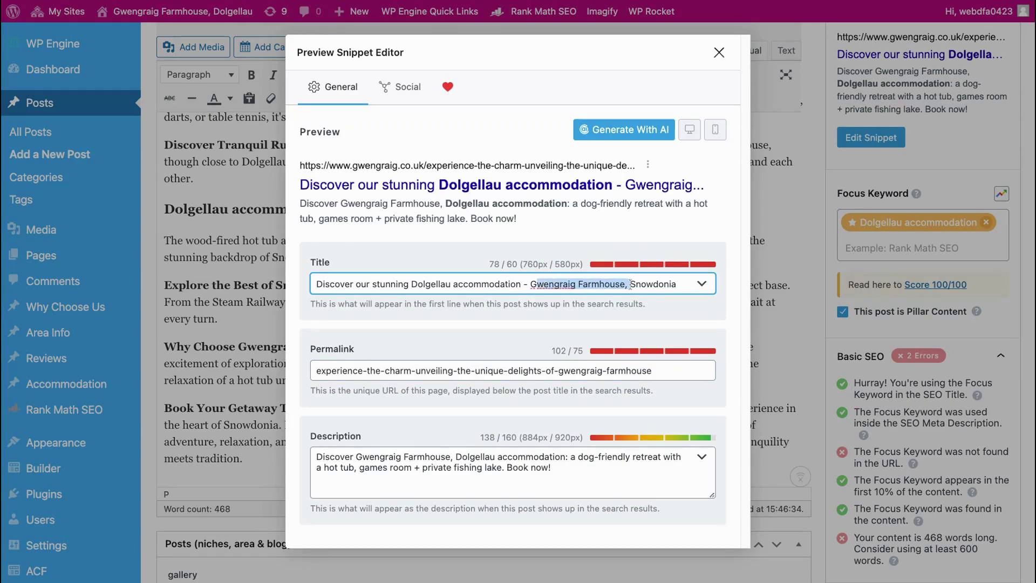
text(in)
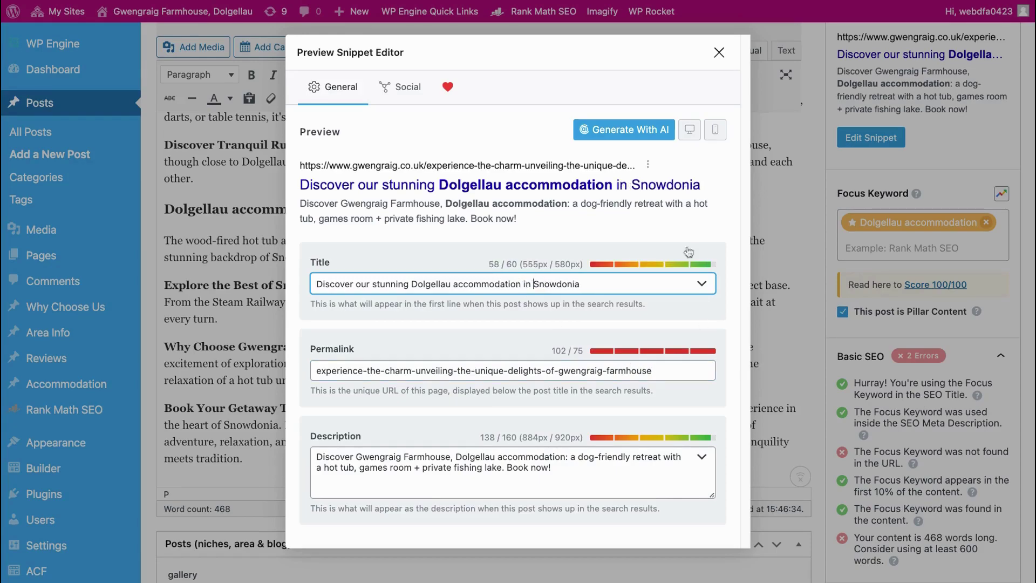
scroll(868, 478, down, 10)
scroll(868, 477, down, 3)
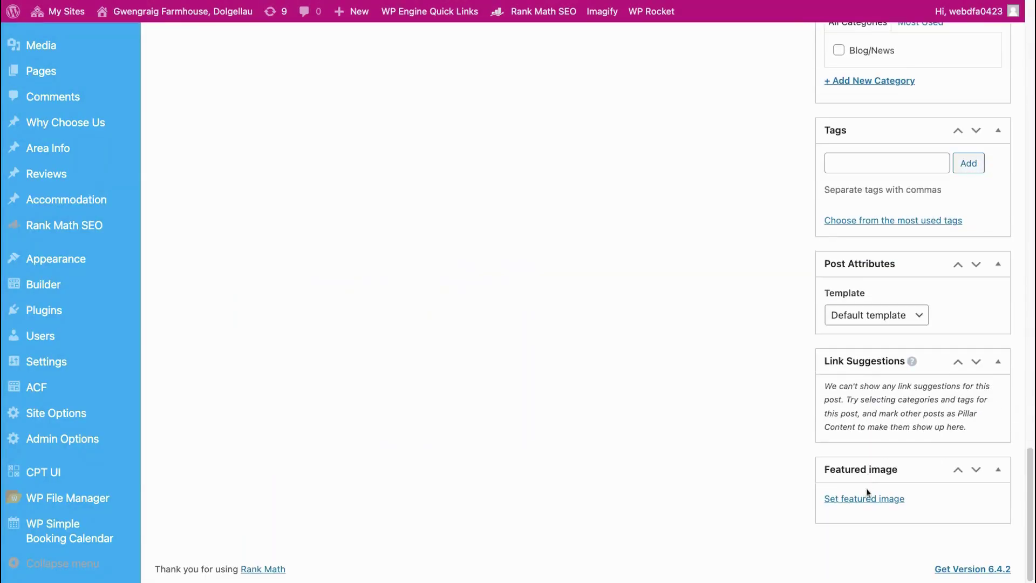
- Set the hot tub photo from the Media Library as the featured image
click(865, 498)
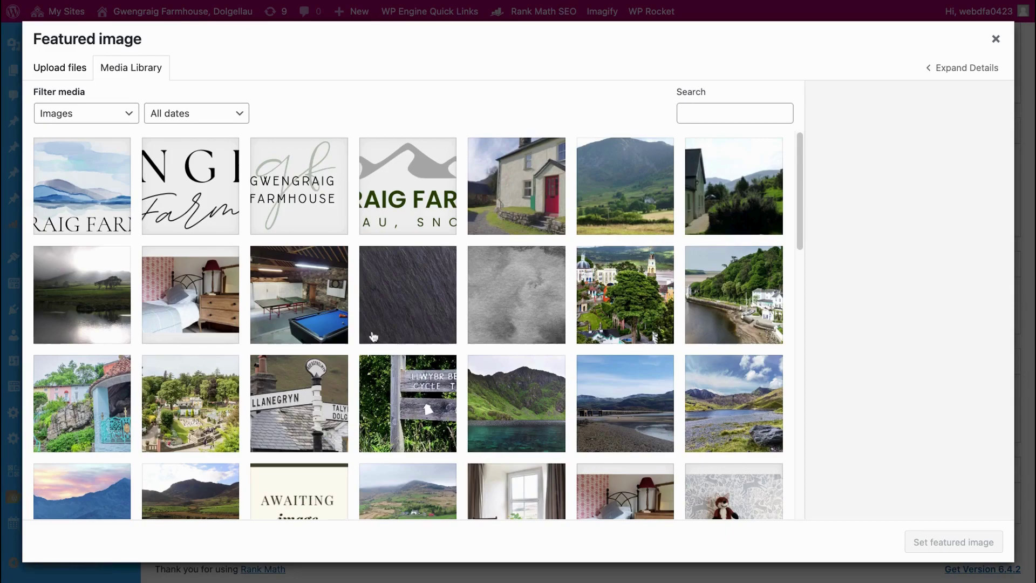
scroll(373, 336, down, 3)
scroll(373, 336, down, 5)
scroll(373, 335, down, 3)
click(624, 227)
click(954, 542)
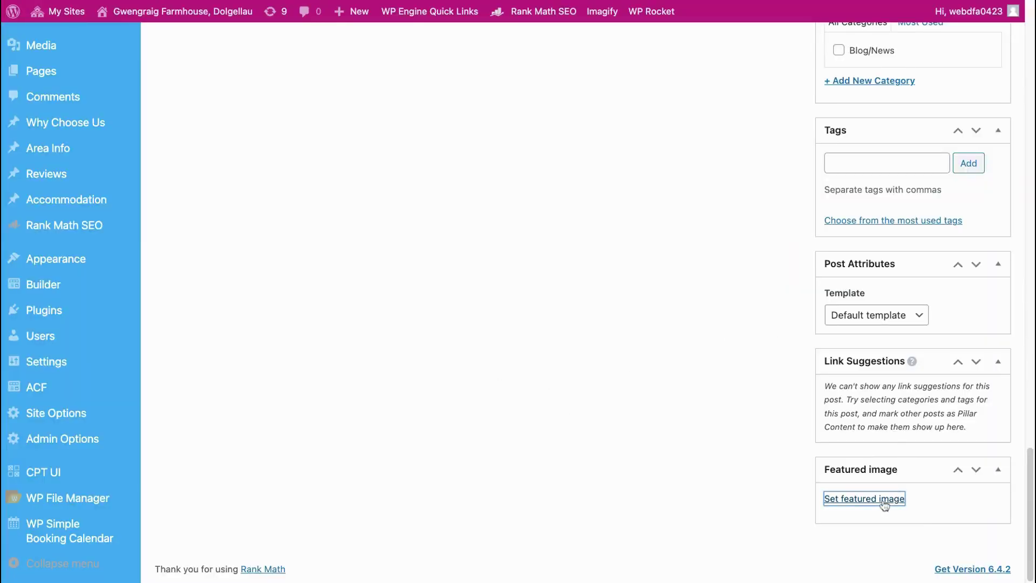
- Give the featured hot tub photo the alt text 'Dolgellau accommodation with hot tub'
click(865, 498)
click(900, 231)
key(ctrl+v)
key(ctrl+a)
key(BackSpace)
text(Do)
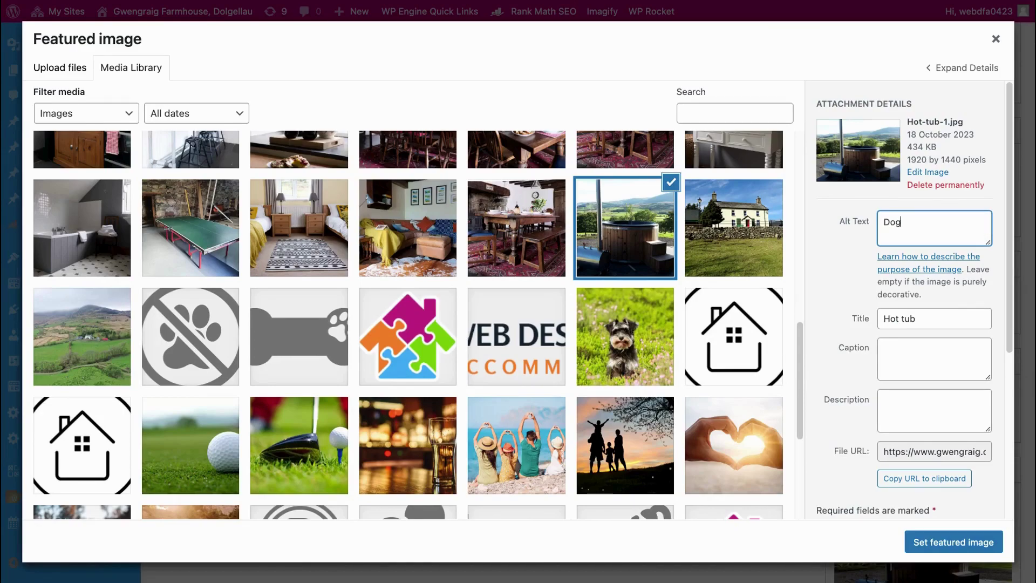
text(lgellau accommodation with hot tub)
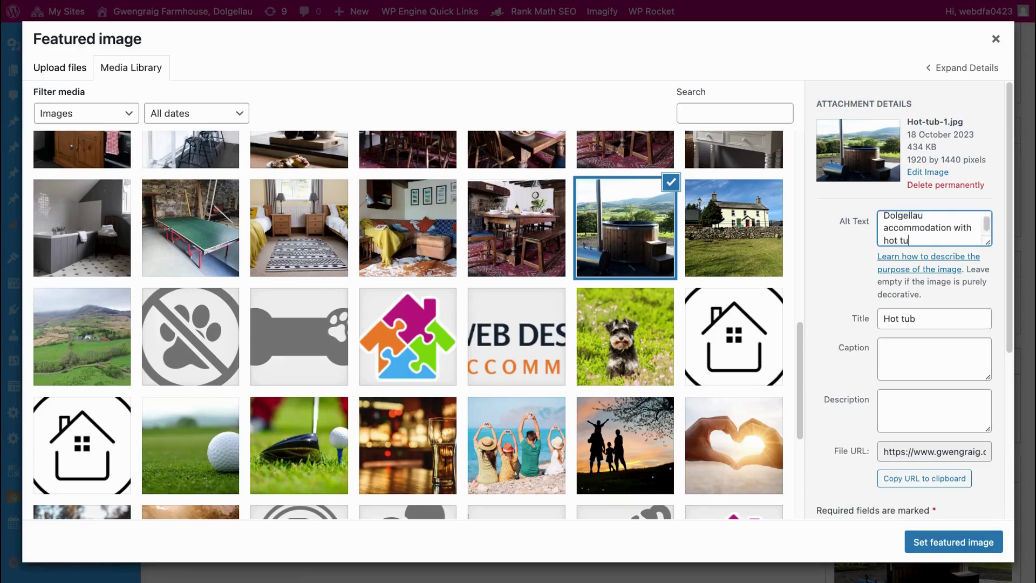
click(954, 542)
scroll(441, 369, up, 6)
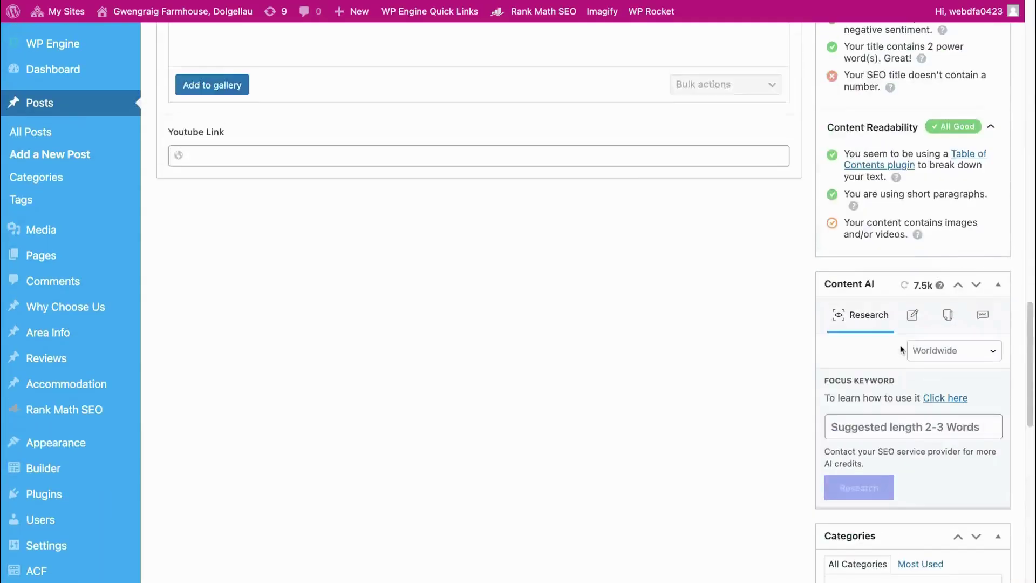
scroll(440, 369, up, 6)
scroll(440, 368, up, 6)
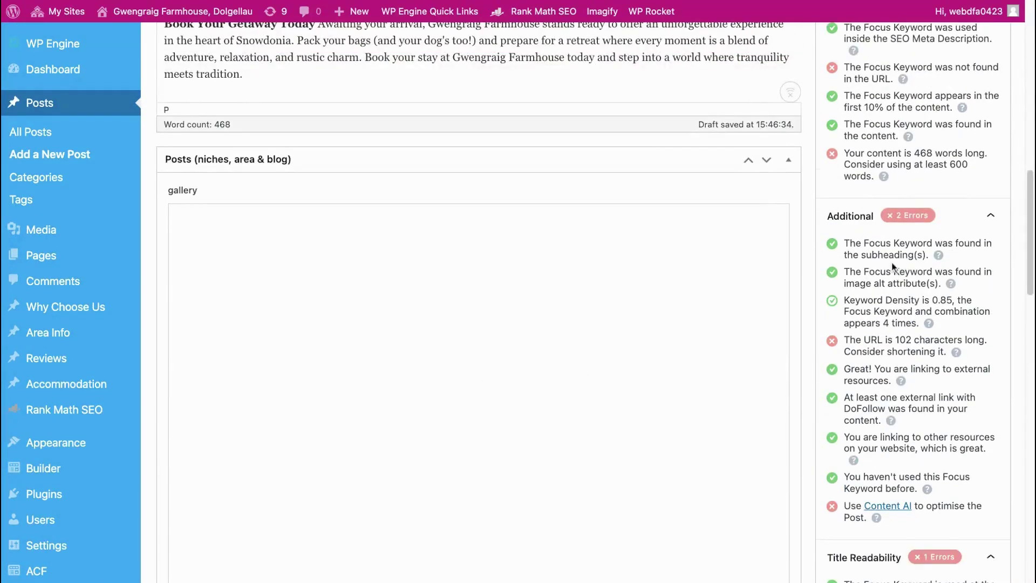
scroll(440, 368, up, 3)
scroll(921, 196, up, 3)
scroll(920, 197, up, 5)
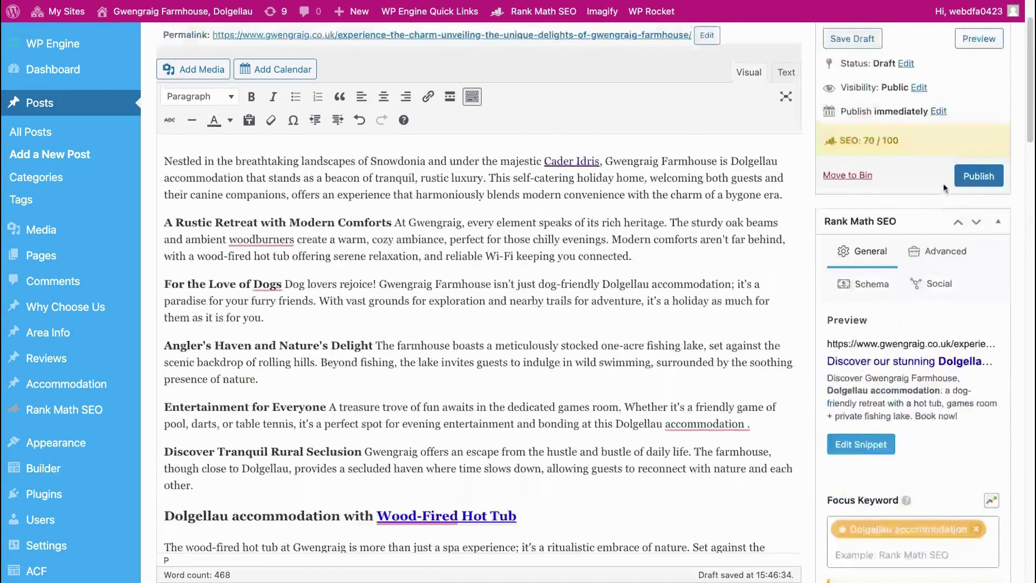
- Publish the Dolgellau accommodation post from the Publish box at SEO score 70/100
click(980, 177)
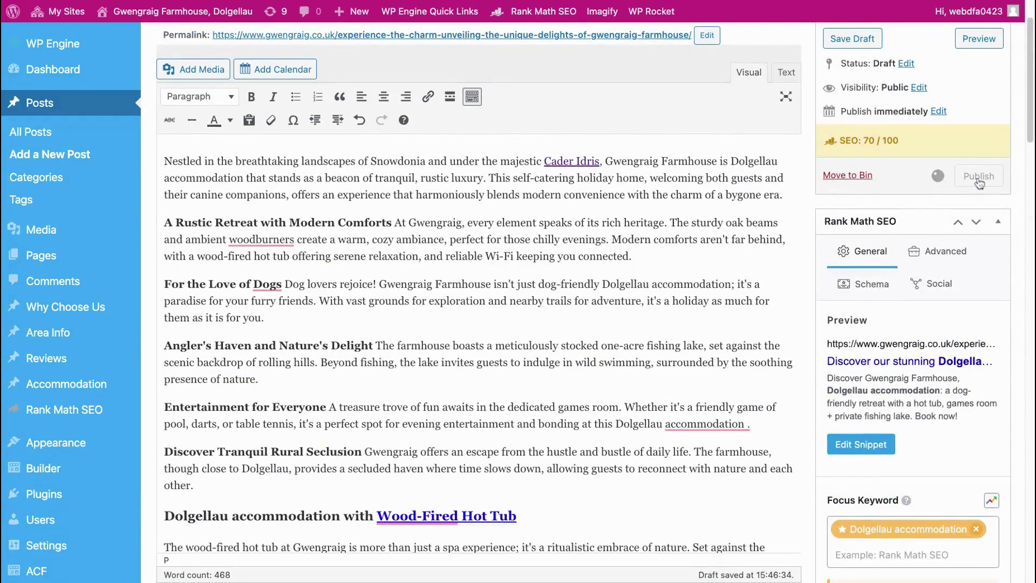